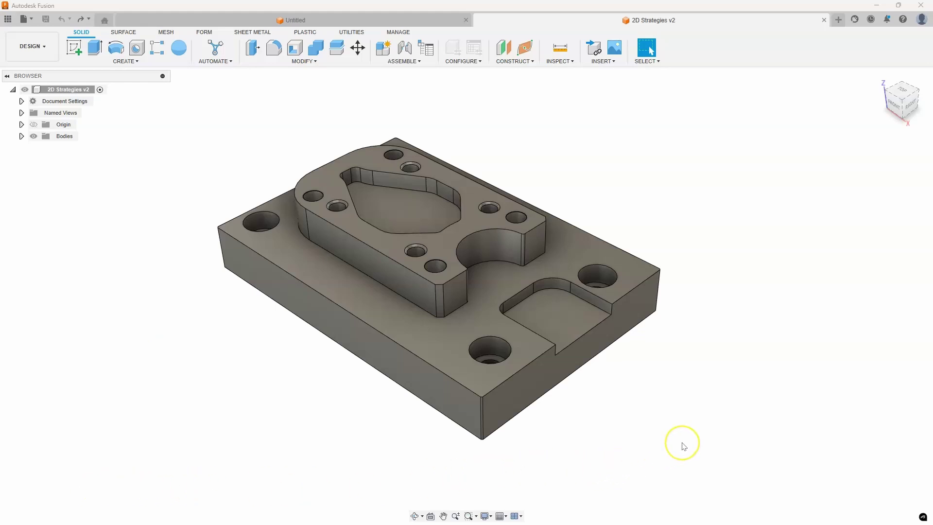
- Measure the vertical corner edge of the open pocket at the plate's end to check its depth
scroll(637, 217, "up", 5)
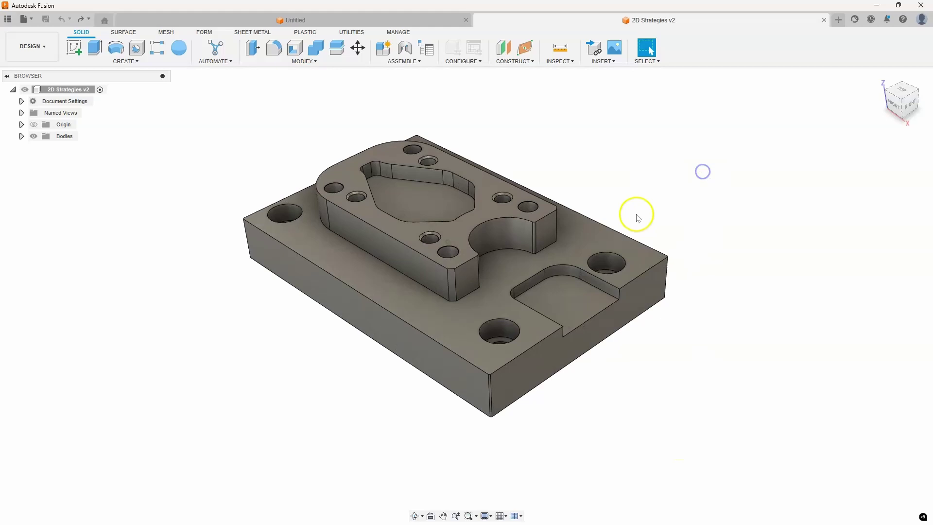
middle_click_drag(566, 294, 571, 282, "shift")
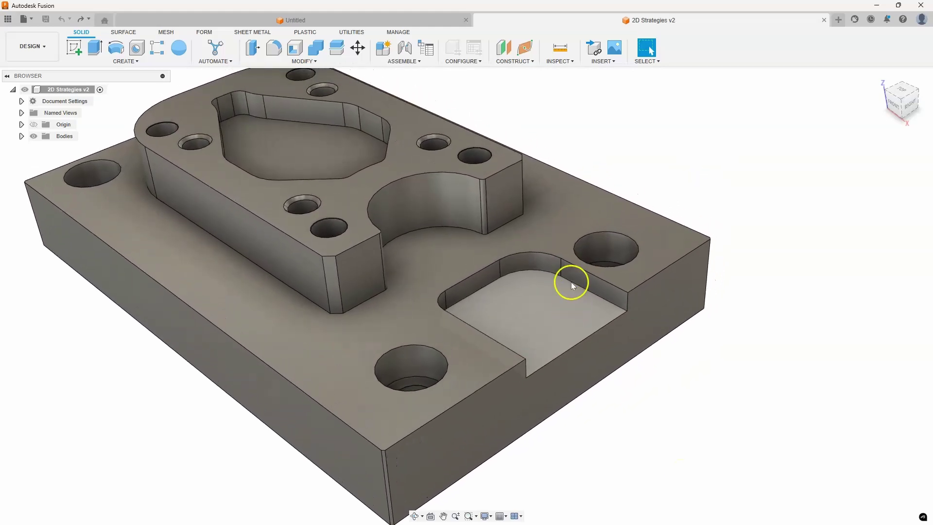
left_click(560, 48)
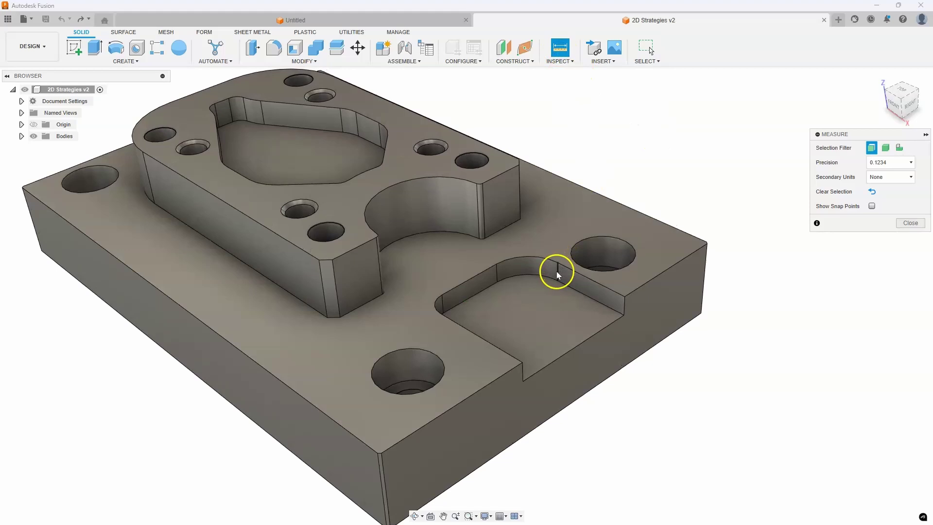
left_click(556, 271)
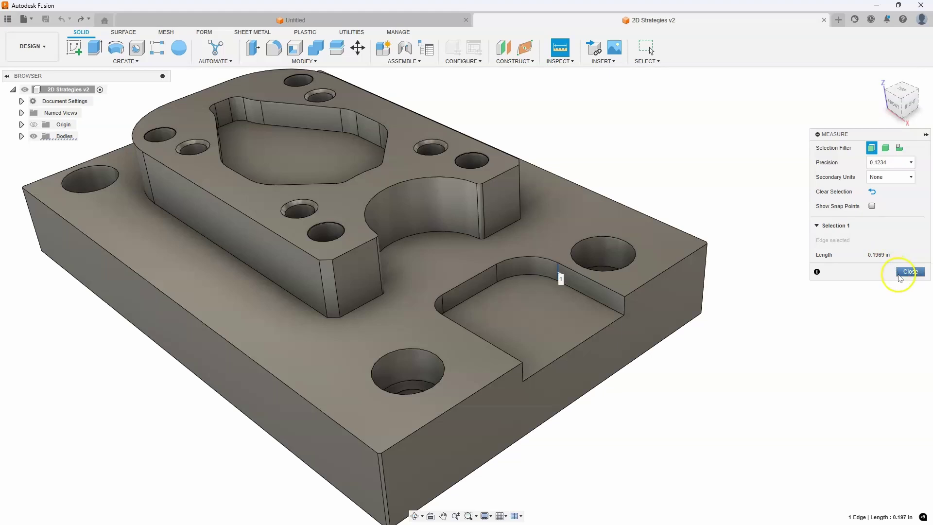
left_click(907, 272)
- Start a Press Pull offset on the open pocket's floor and re-anchor its distance to the base plate's upper face
left_click(577, 306)
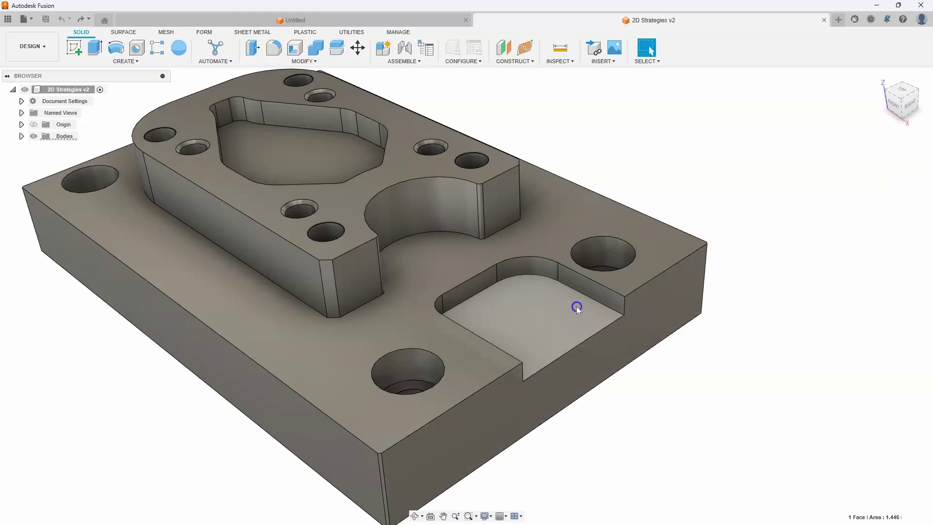
right_click(577, 306)
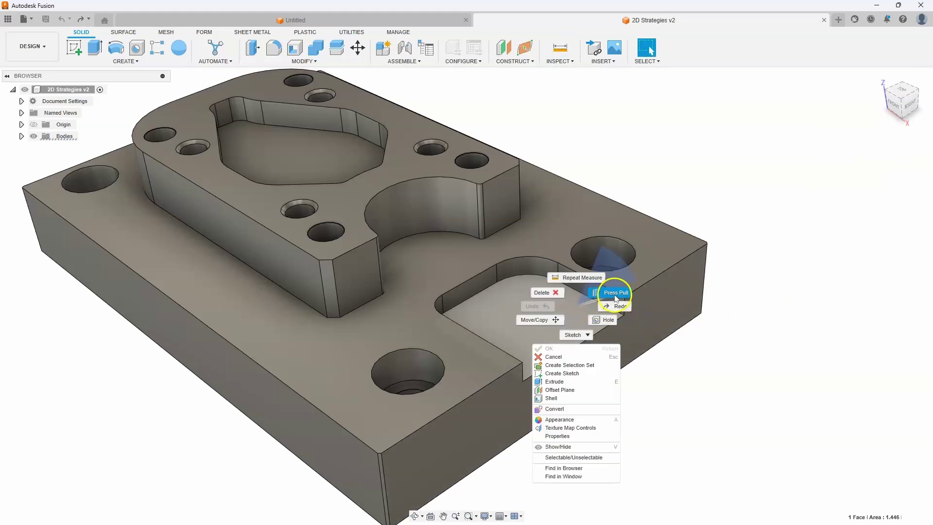
left_click(615, 294)
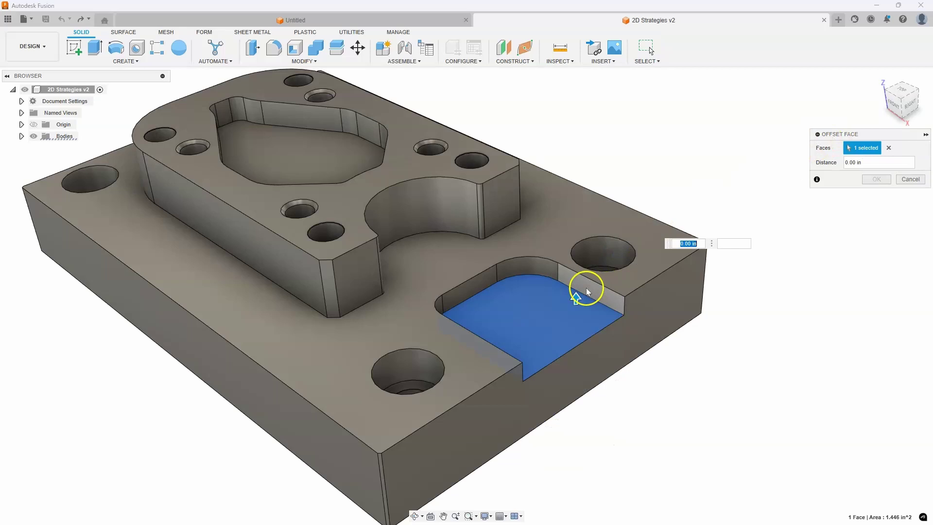
left_click_drag(576, 298, 649, 351)
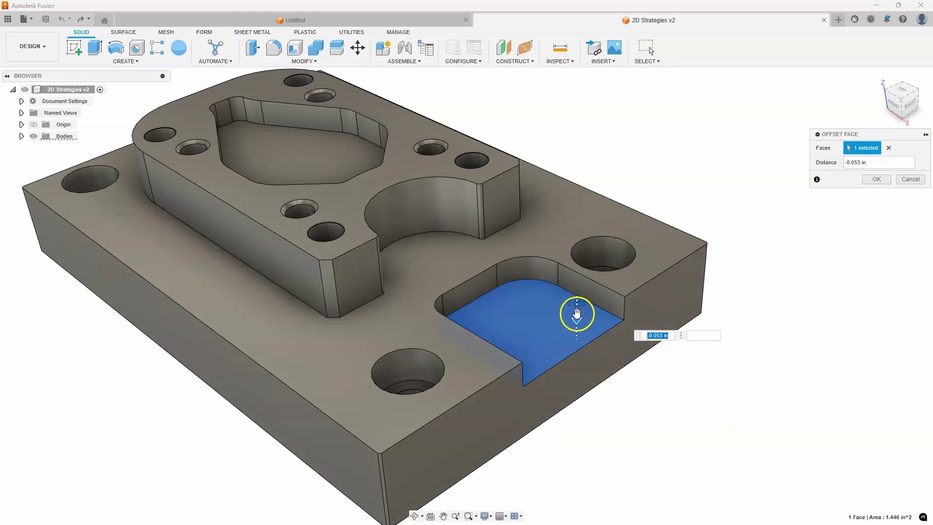
left_click_drag(577, 313, 577, 308)
left_click(682, 328)
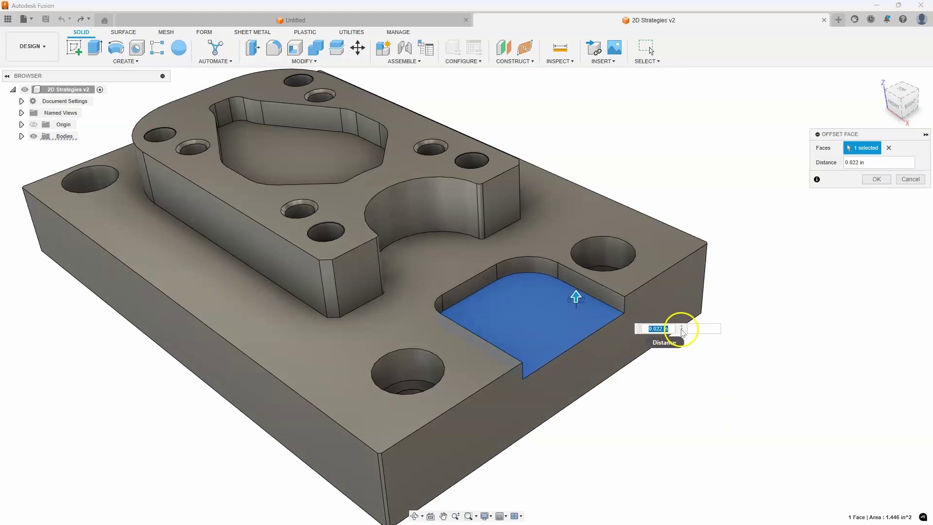
left_click(681, 330)
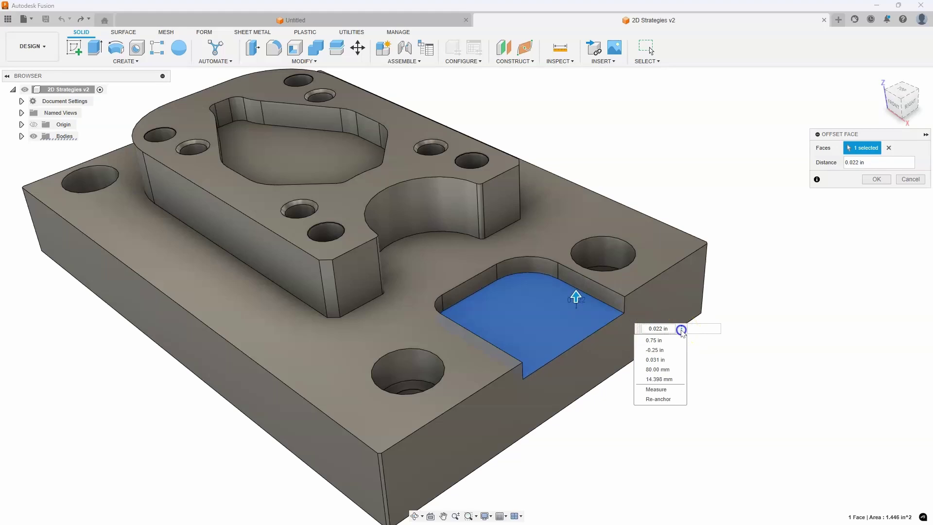
left_click(674, 399)
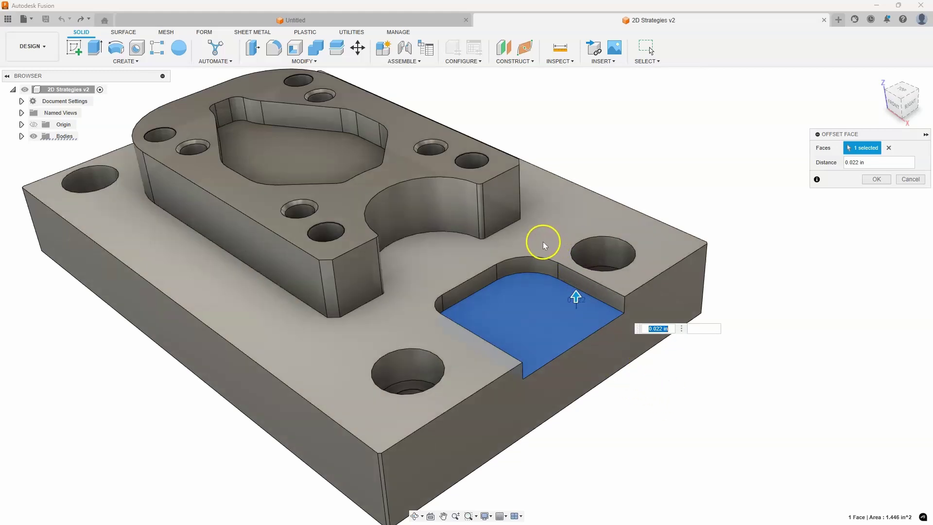
left_click(544, 241)
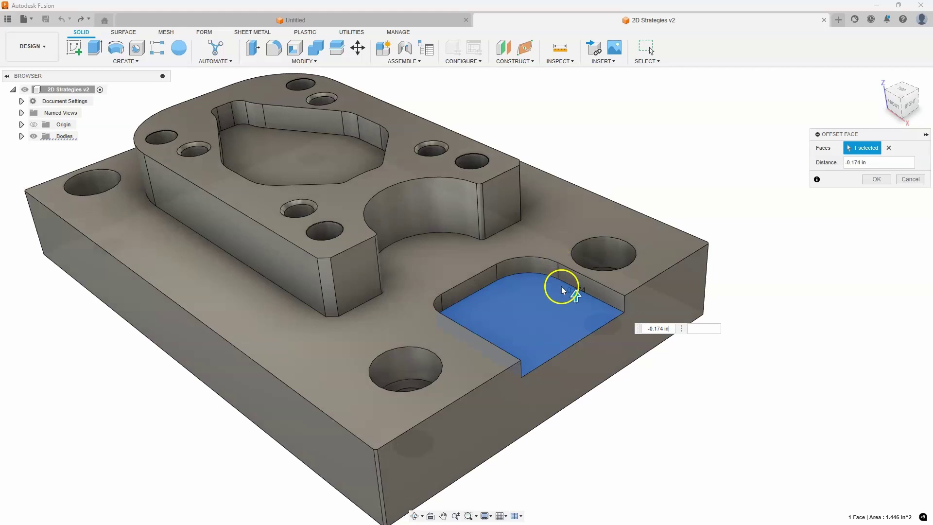
- Set the pocket floor's offset distance to -0.25 in and apply it
scroll(583, 296, "up", 2)
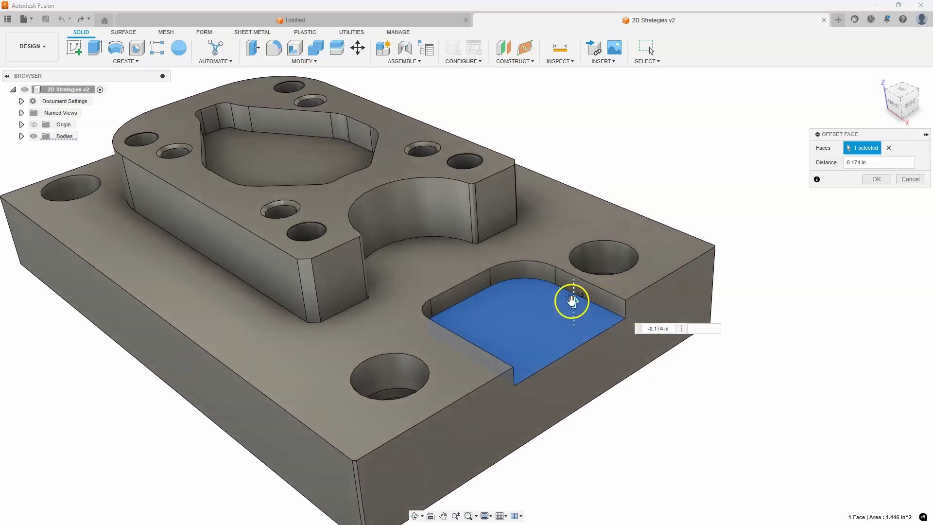
left_click_drag(572, 302, 573, 290)
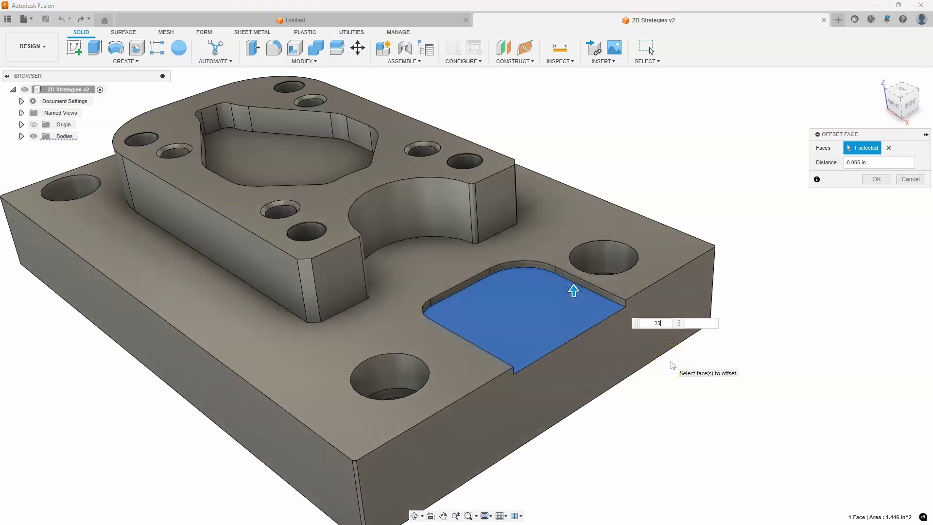
key("Return")
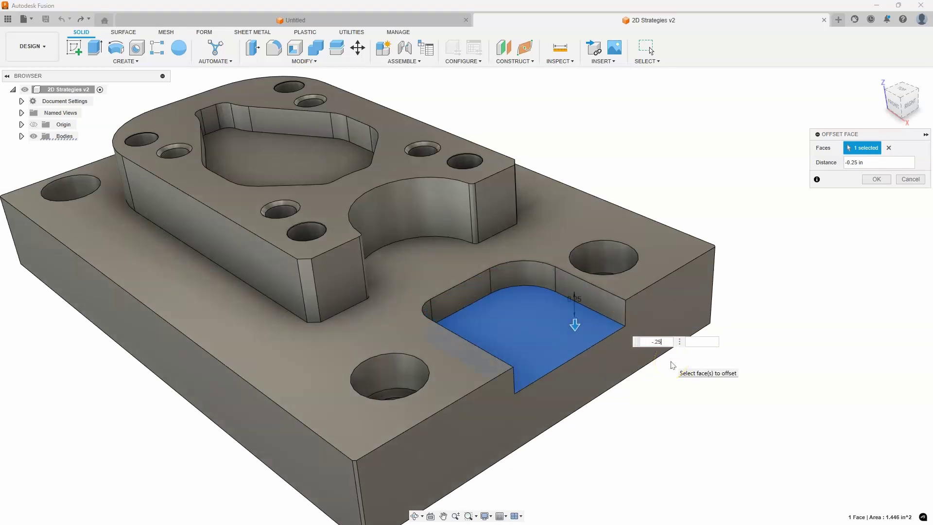
left_click(869, 177)
- Measure the open pocket's vertical corner edge again to verify the edited depth
left_click(559, 47)
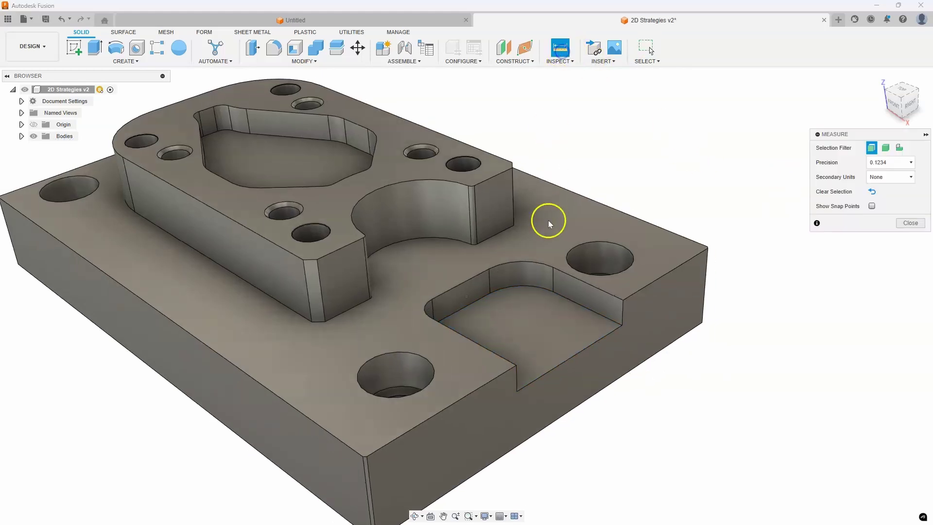
left_click(552, 279)
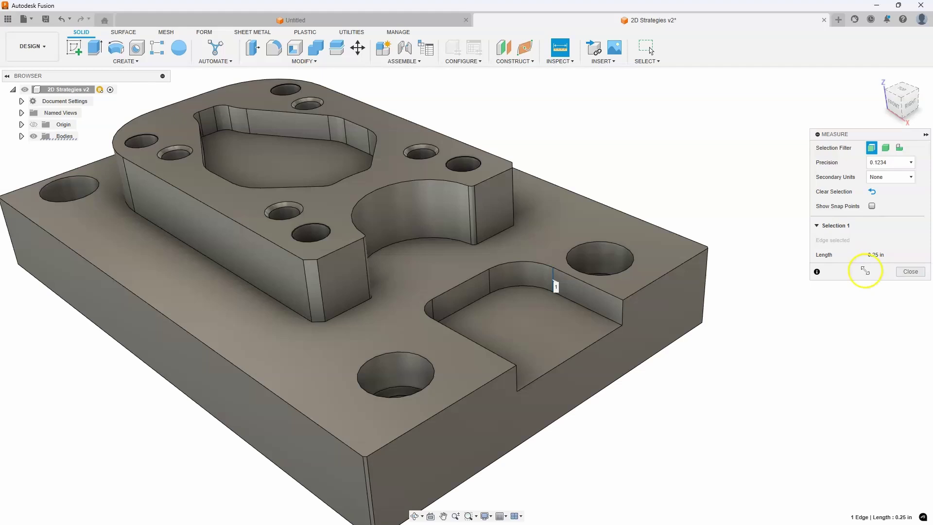
left_click(910, 272)
- Measure the base plate's thickness between its upper face and its underside, and clear the measured selection
scroll(674, 180, "down", 2)
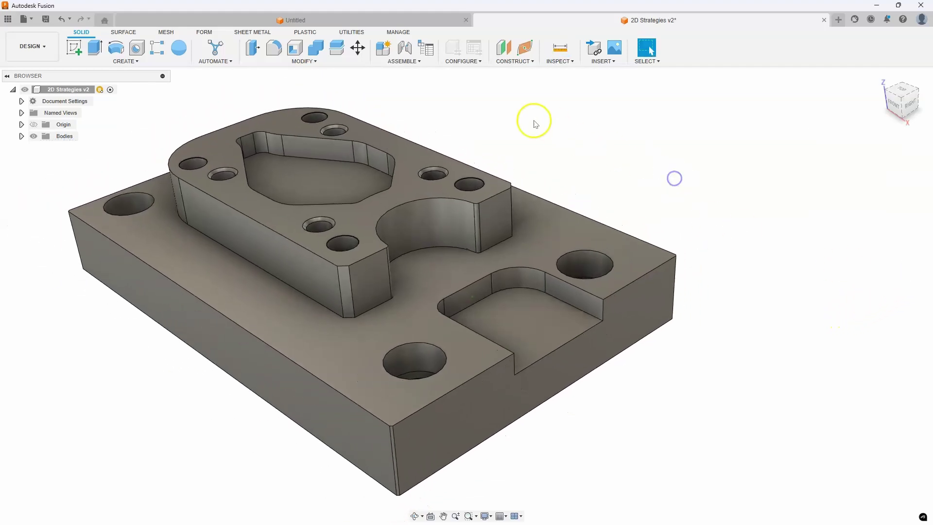
left_click(557, 50)
left_click(558, 48)
left_click(421, 310)
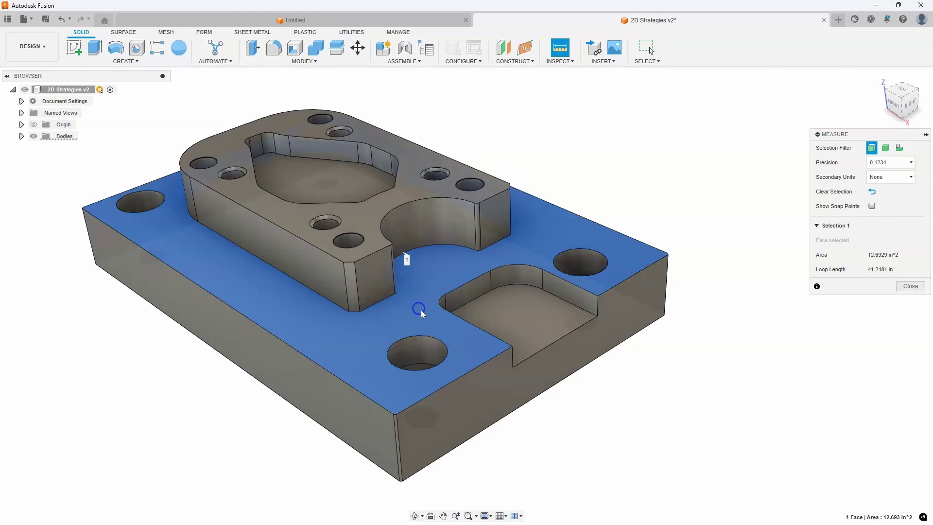
middle_click_drag(420, 310, 462, 376, "shift")
left_click(454, 339)
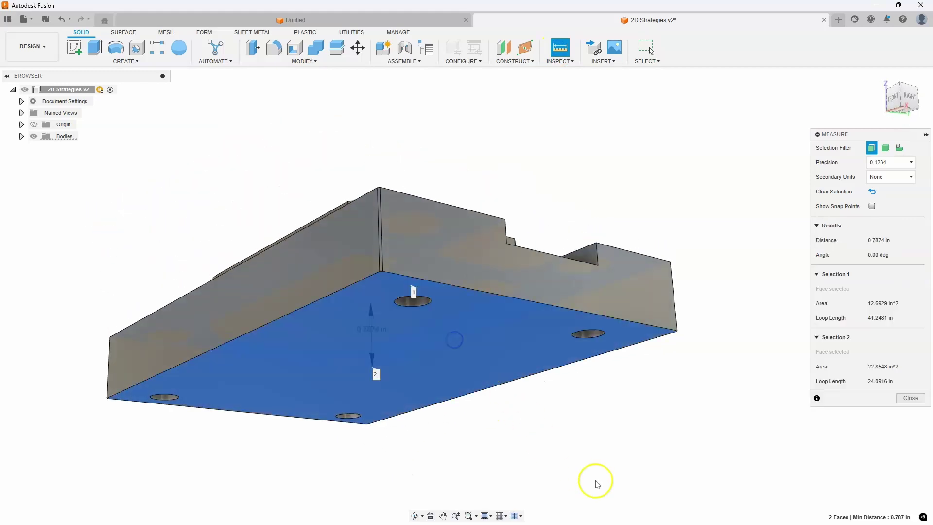
middle_click_drag(595, 480, 669, 448, "shift")
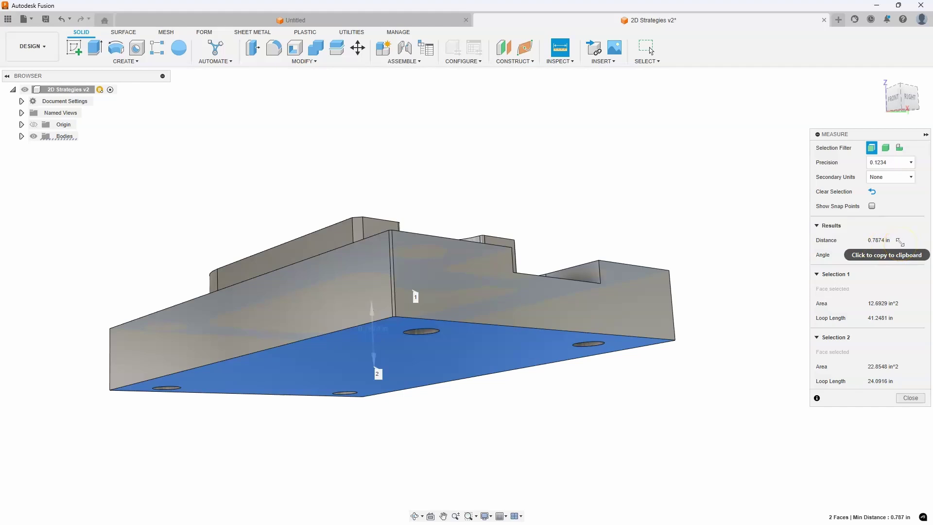
left_click(887, 225)
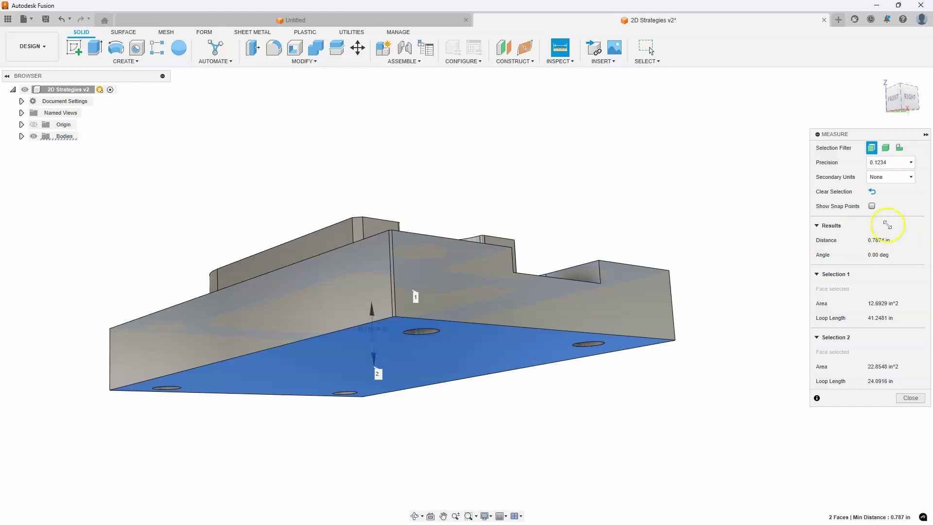
left_click(872, 192)
- Start a Press Pull offset on the base plate's underside and re-anchor its distance to the plate's upper face
middle_click_drag(683, 164, 517, 325, "shift")
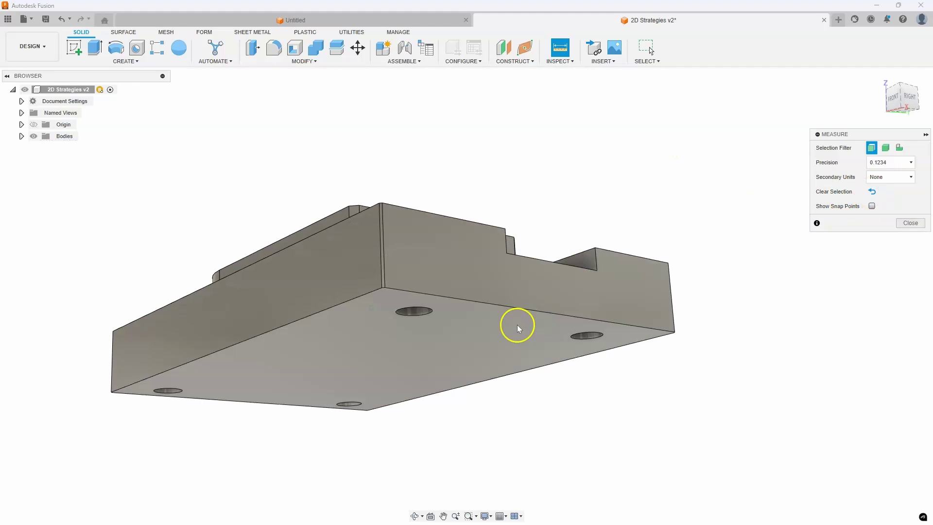
left_click(487, 336)
right_click(488, 336)
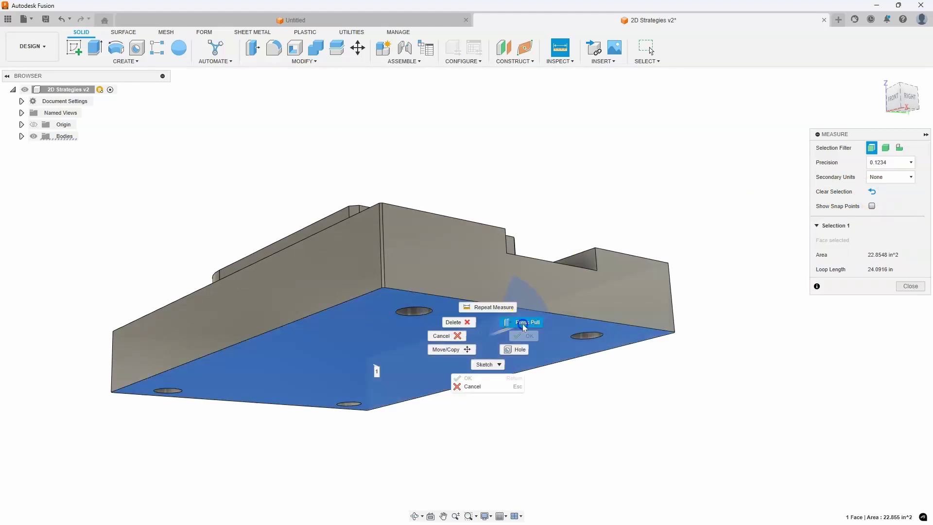
left_click(520, 325)
left_click(496, 356)
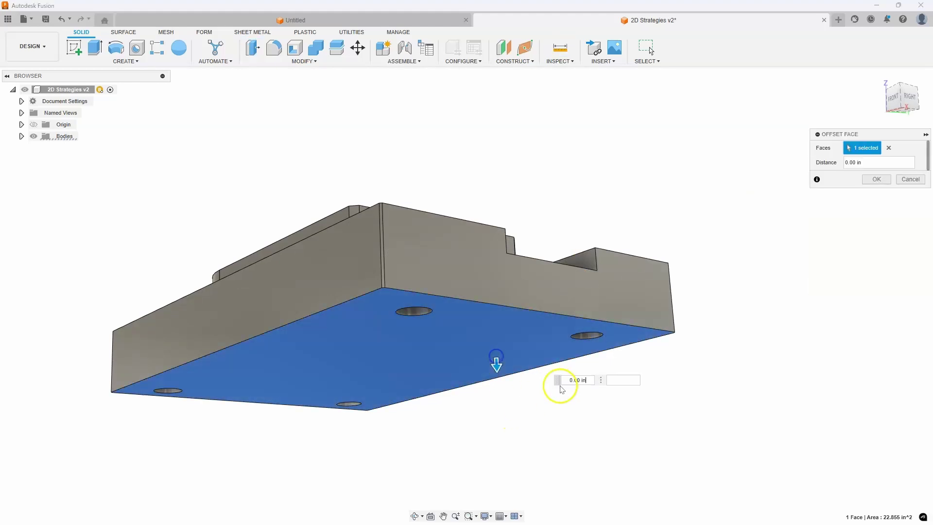
left_click(648, 413)
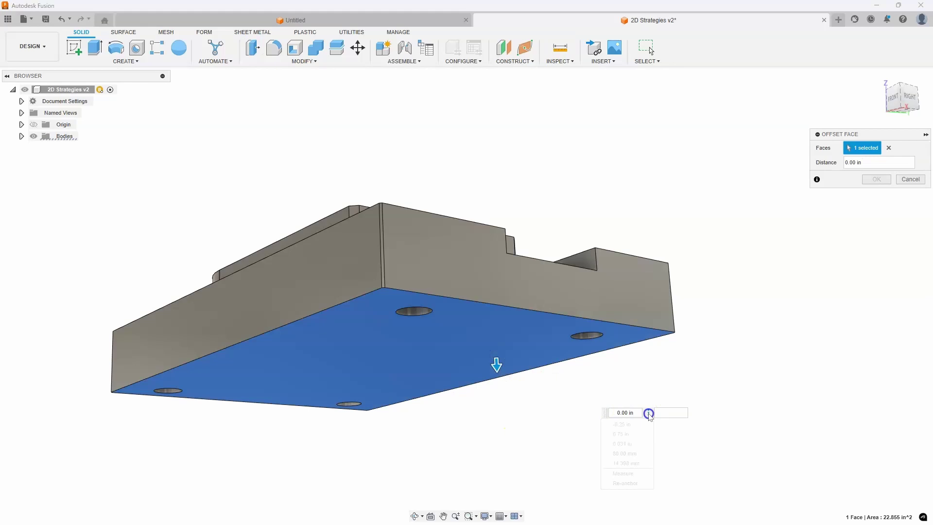
left_click(637, 482)
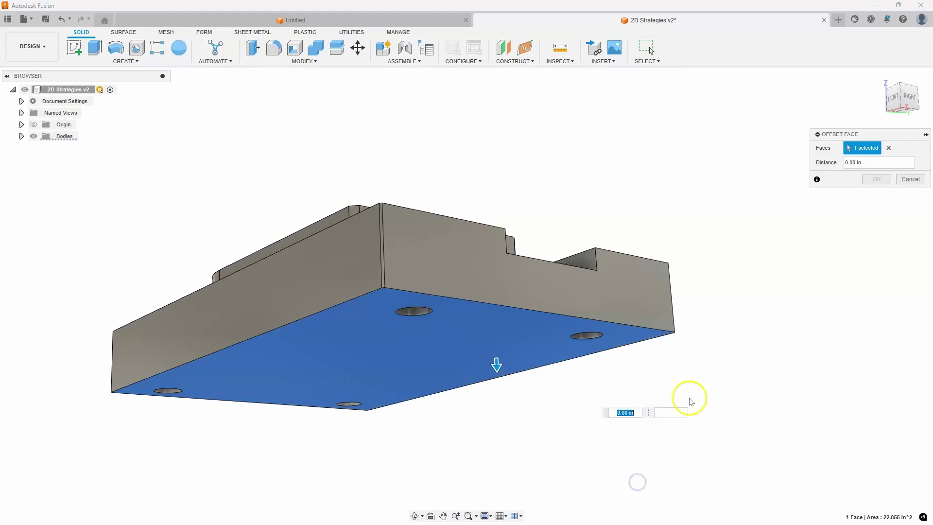
middle_click_drag(748, 299, 529, 271, "shift")
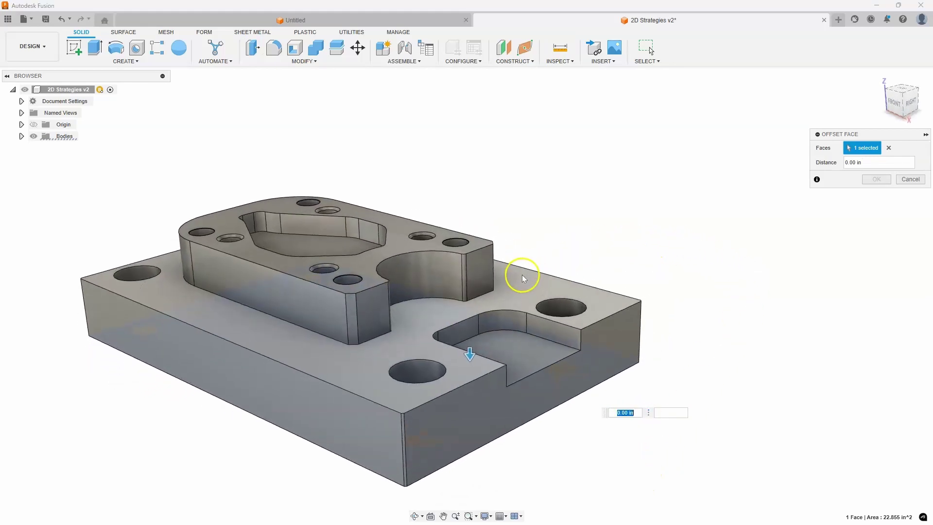
left_click(522, 281)
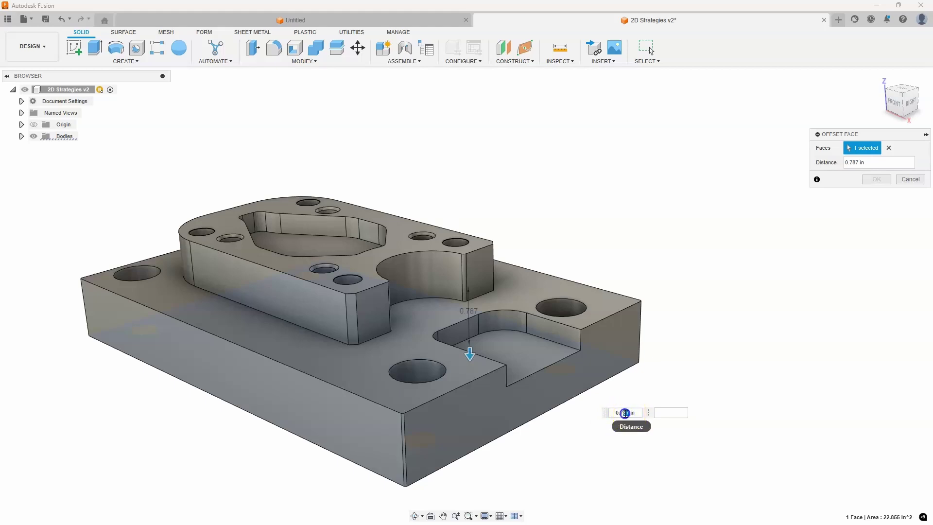
- Set the underside's offset distance to 0.75 in and apply it
left_click_drag(625, 413, 629, 413)
type("5")
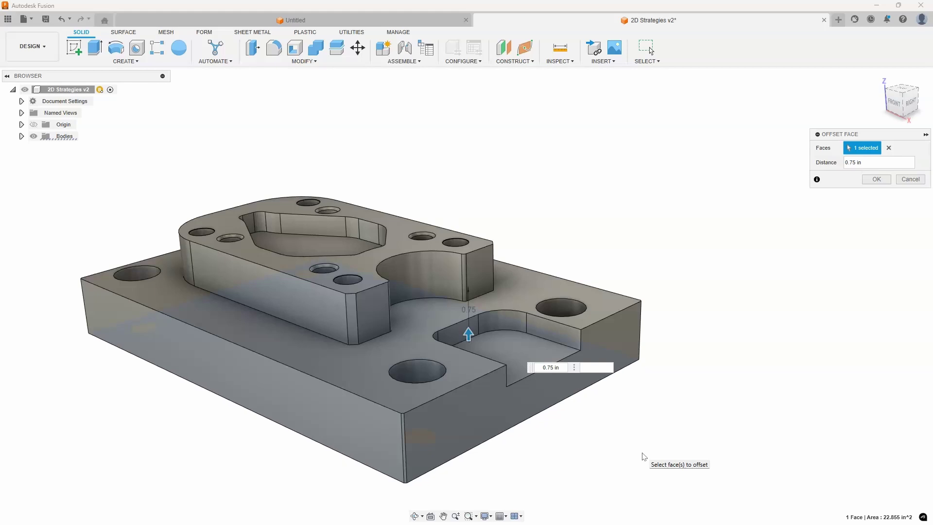
left_click(867, 180)
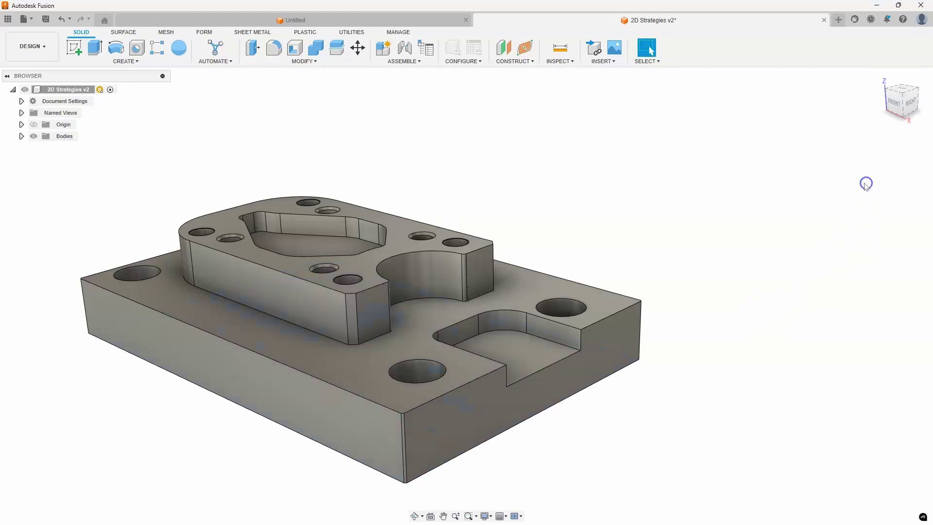
- Measure from the base plate's upper face to its underside again to verify the edited thickness
left_click(559, 47)
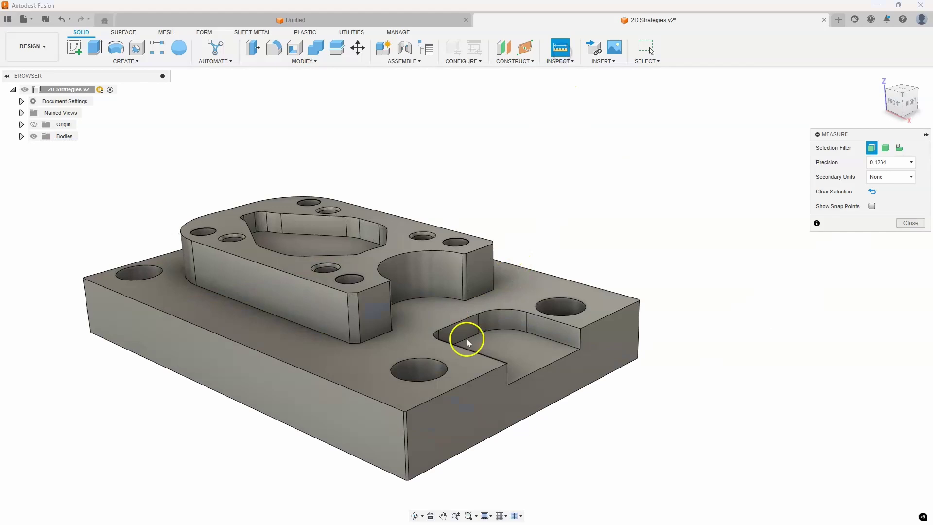
left_click(464, 363)
middle_click_drag(464, 362, 463, 327, "shift")
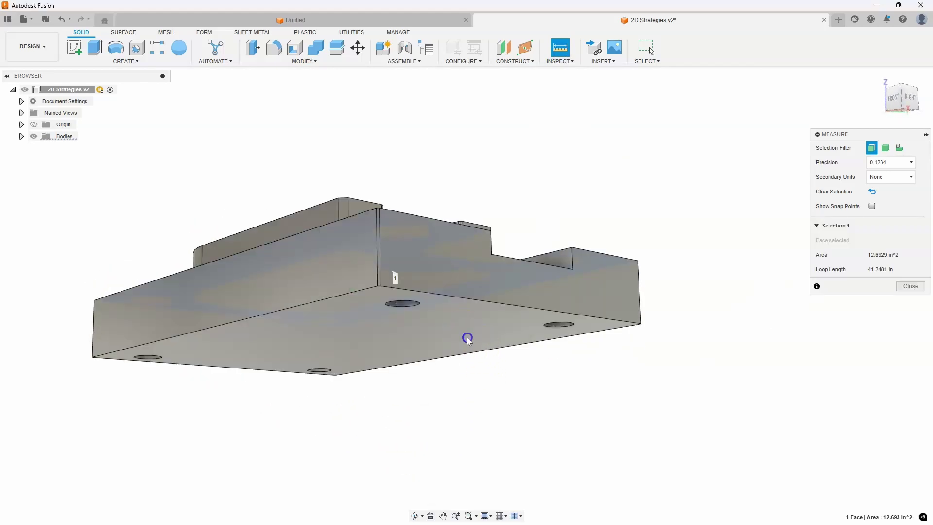
left_click(467, 338)
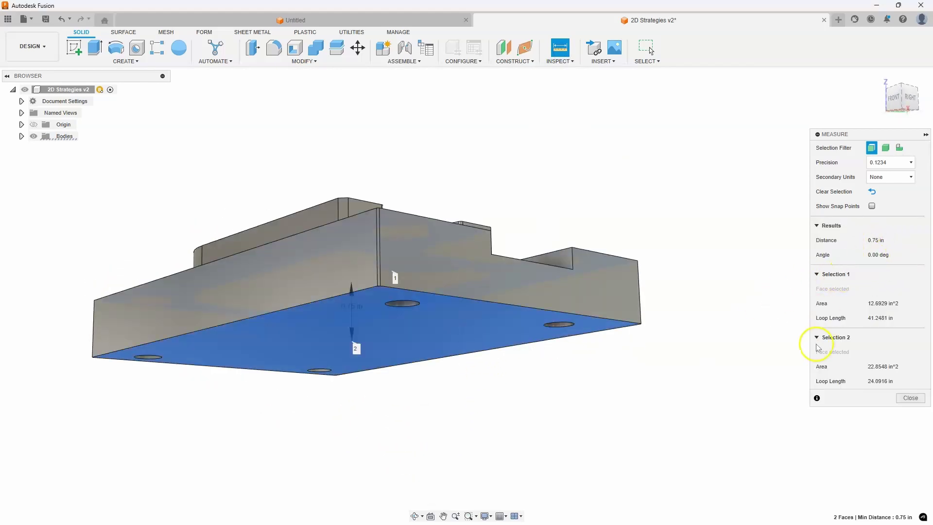
left_click(910, 397)
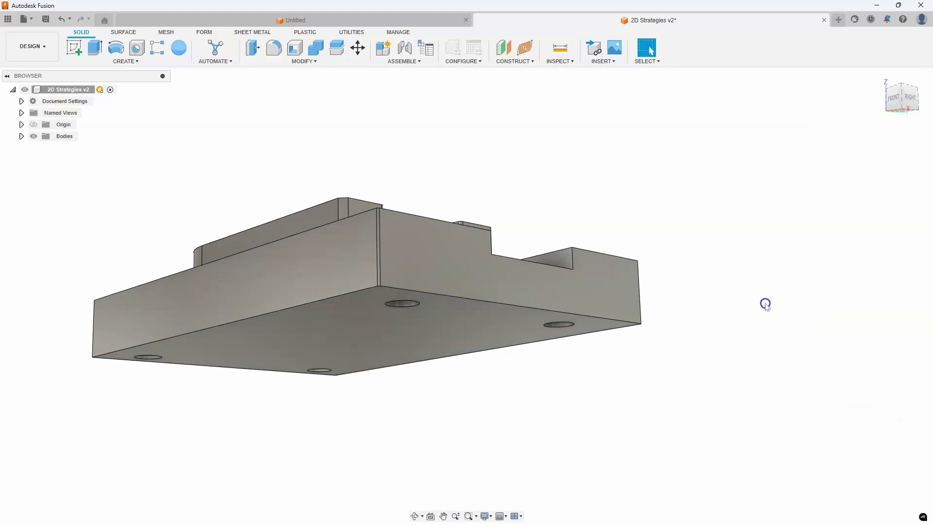
- Measure from the small bore of the counterbored hole beside the open-ended pocket to the plate's nearest long side face
middle_click_drag(765, 303, 525, 275, "shift")
scroll(583, 277, "up", 2)
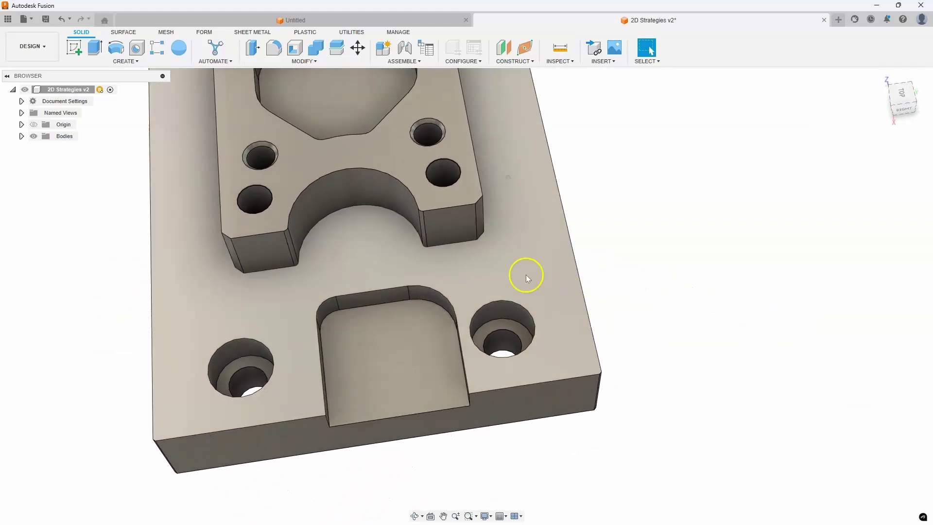
scroll(500, 335, "up", 3)
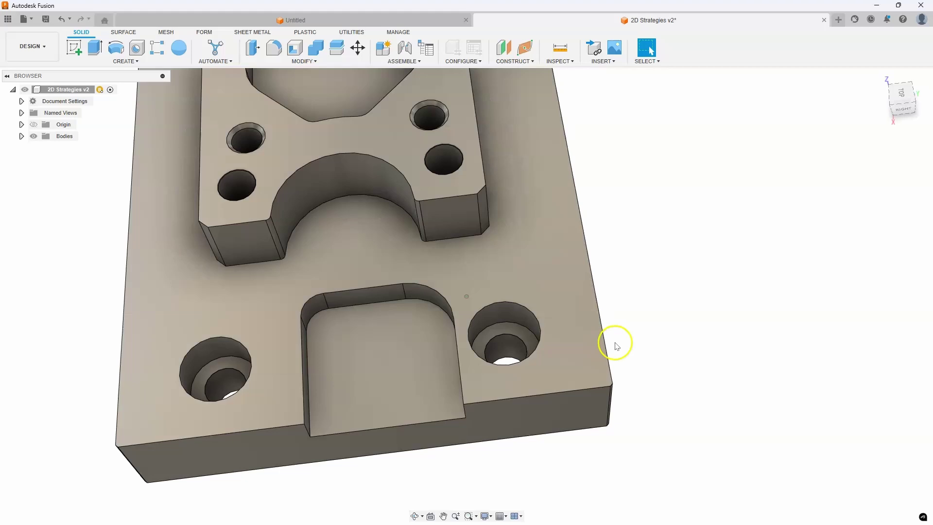
middle_click_drag(646, 321, 647, 201, "shift")
left_click(560, 47)
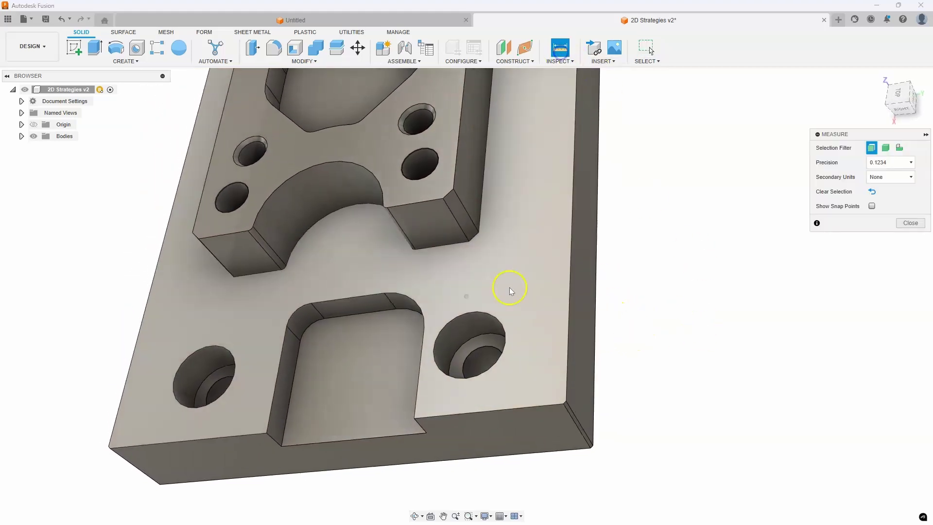
left_click(487, 358)
left_click(588, 321)
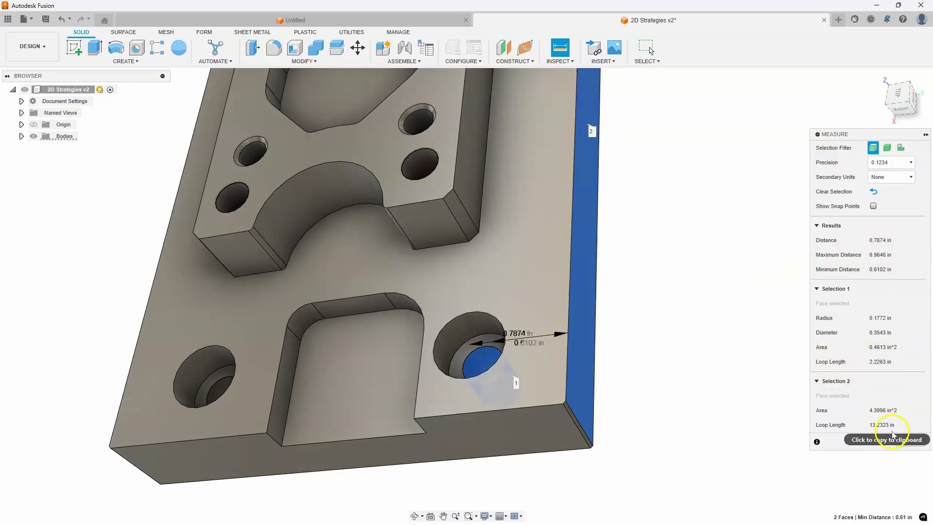
left_click(910, 442)
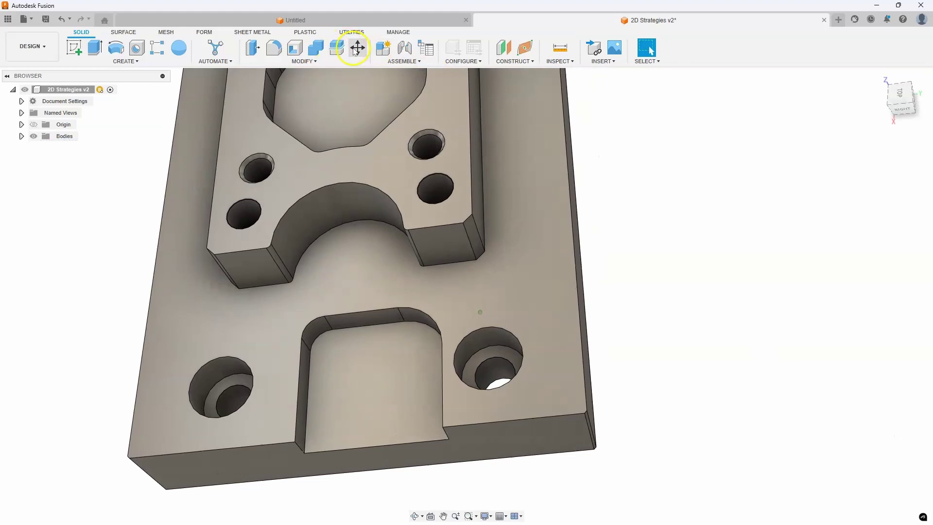
- Start moving the counterbored hole's four faces along Y and re-anchor the move distance to the plate's nearest long side face
left_click(357, 48)
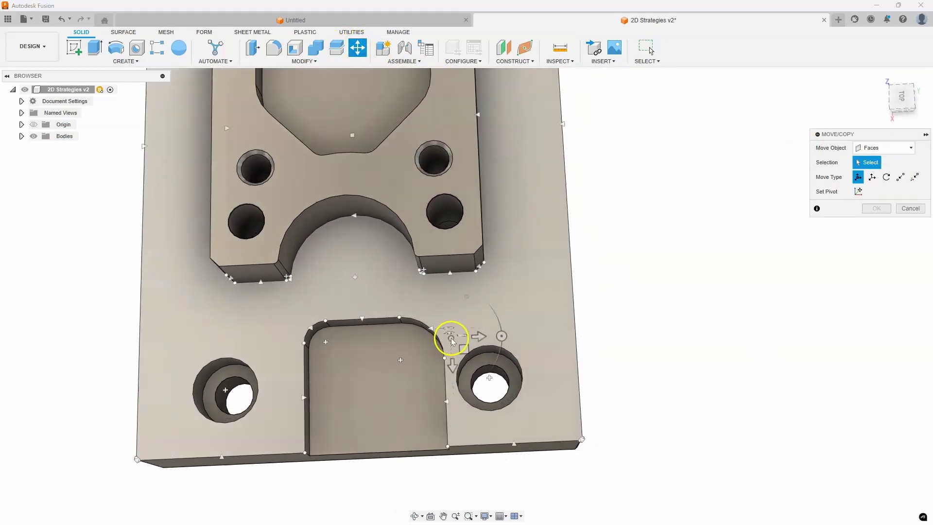
left_click_drag(452, 330, 539, 428)
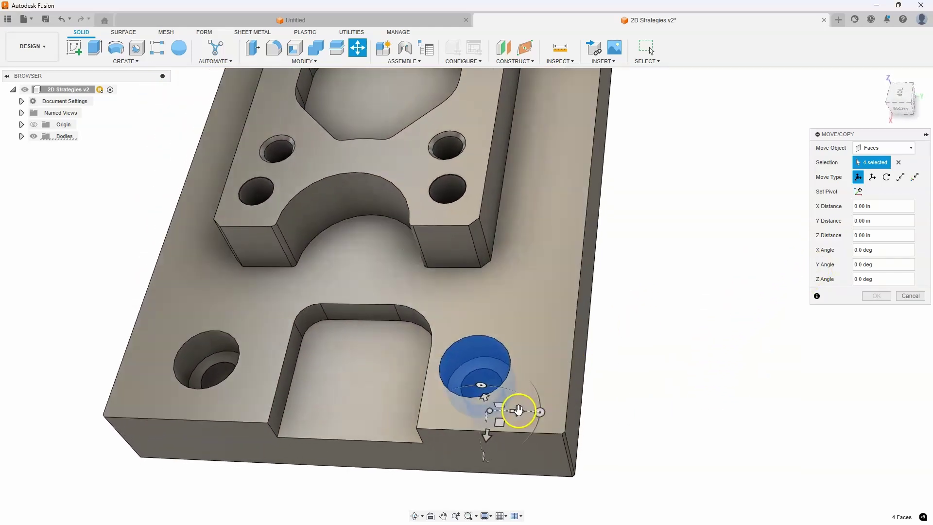
left_click_drag(518, 410, 526, 408)
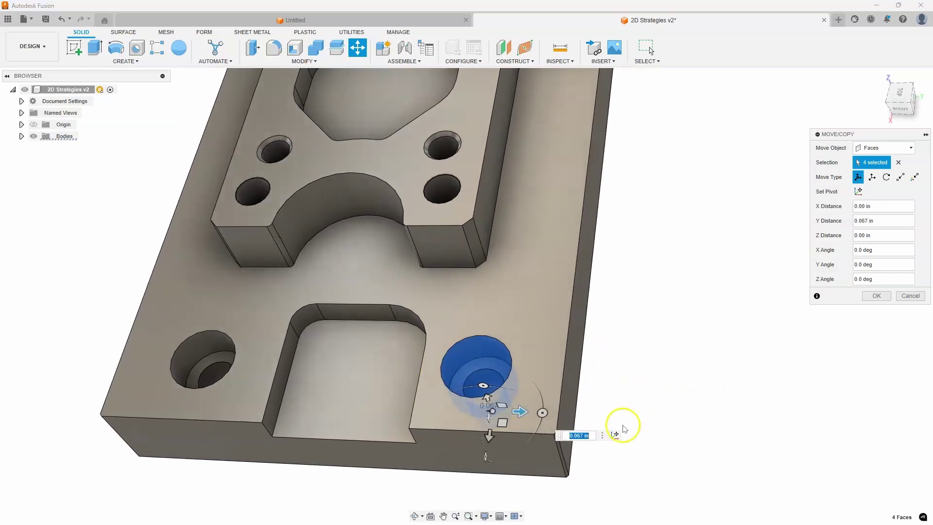
left_click(602, 435)
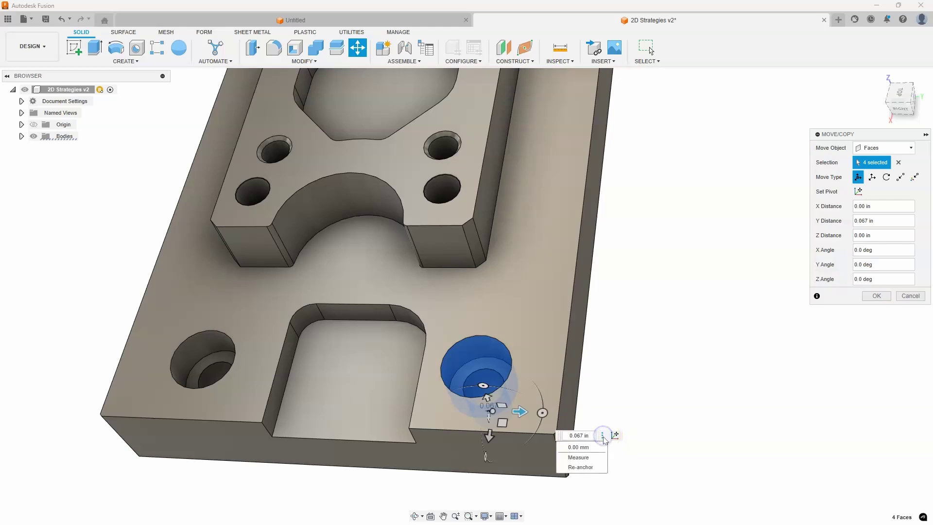
left_click(589, 467)
left_click_drag(588, 467, 569, 384)
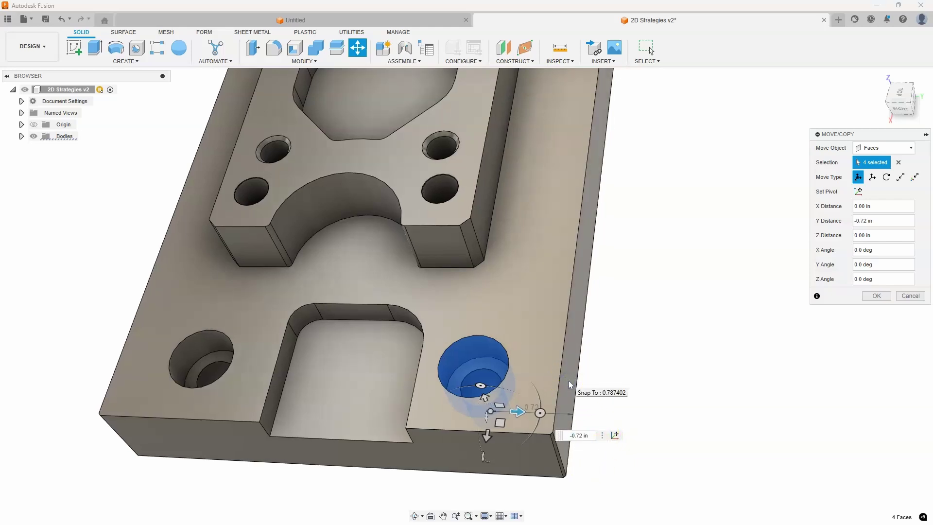
- Set the hole's re-anchored Y distance to -0.5 in and apply the move
left_click(579, 436)
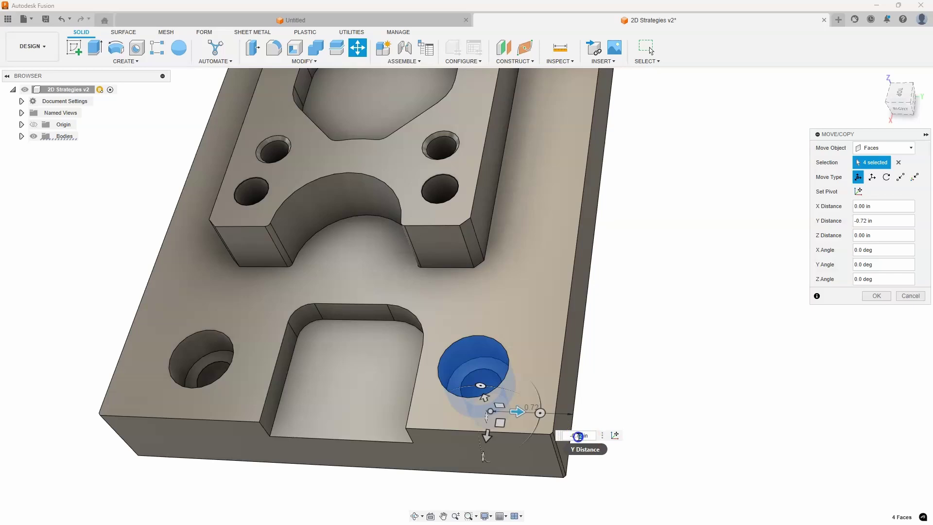
double_click(578, 435)
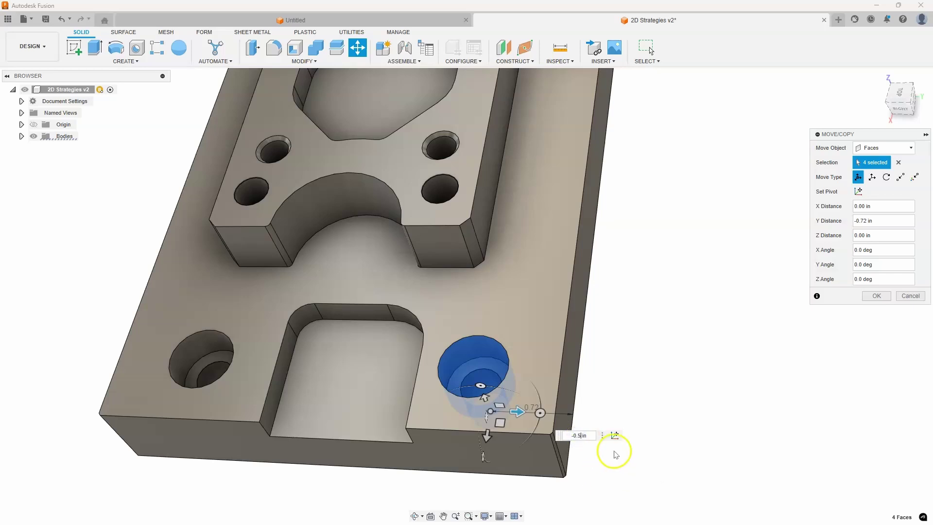
type("5")
key("Return")
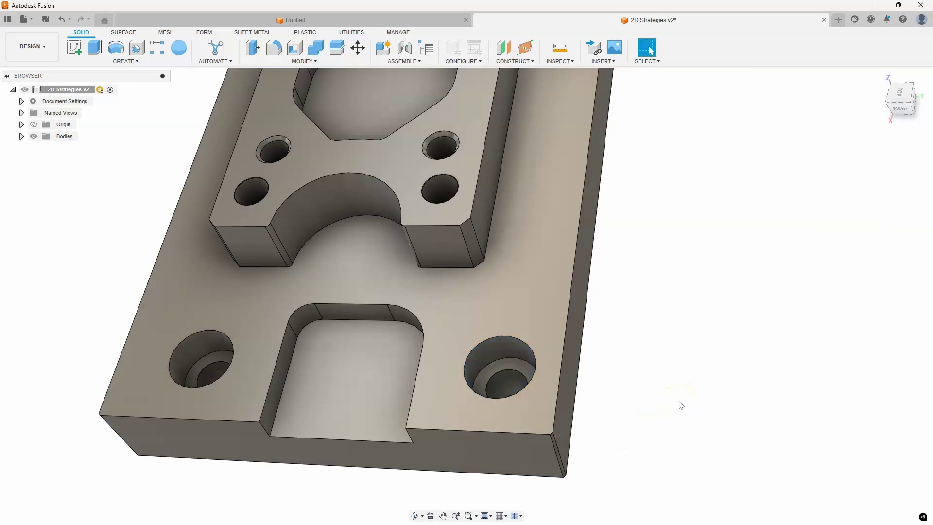
- Measure from the moved hole's small bore to the plate's long side face again to verify its position
middle_click_drag(679, 405, 583, 316, "shift")
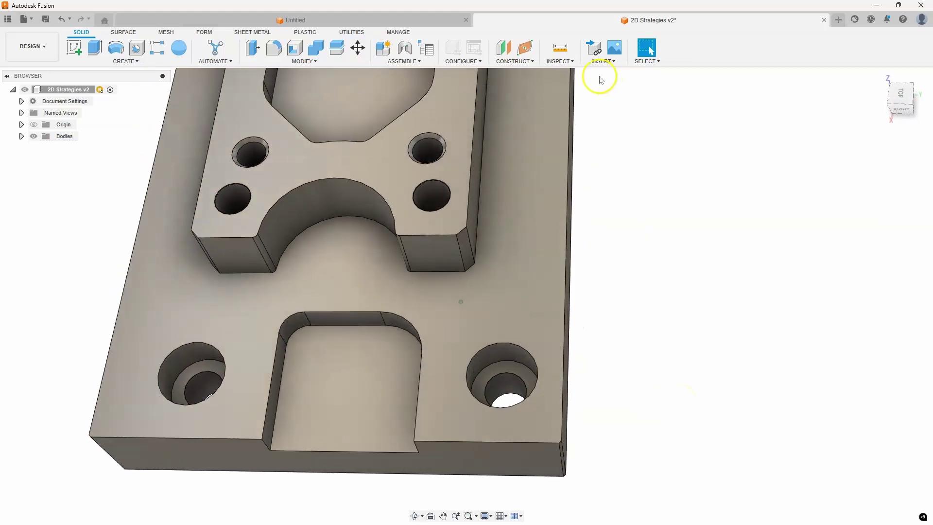
left_click(560, 47)
left_click(488, 386)
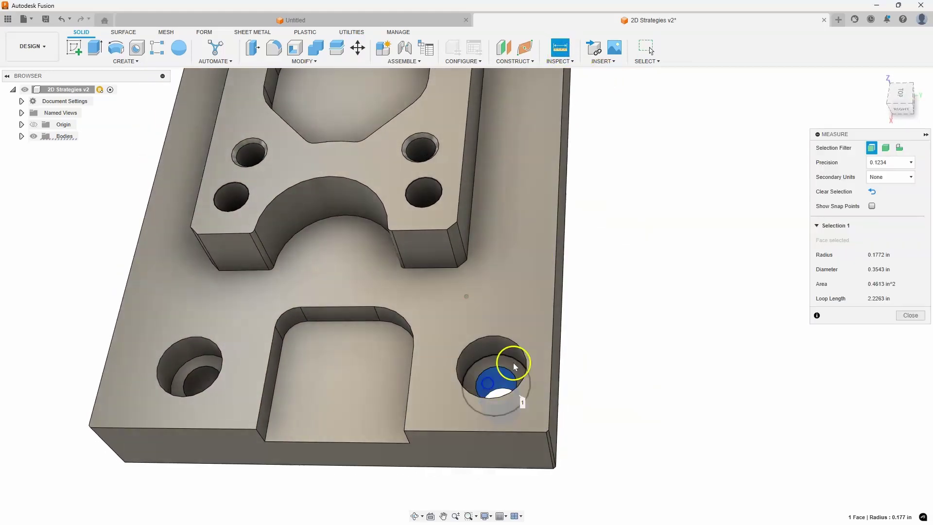
middle_click_drag(514, 358, 546, 404, "shift")
left_click(546, 349)
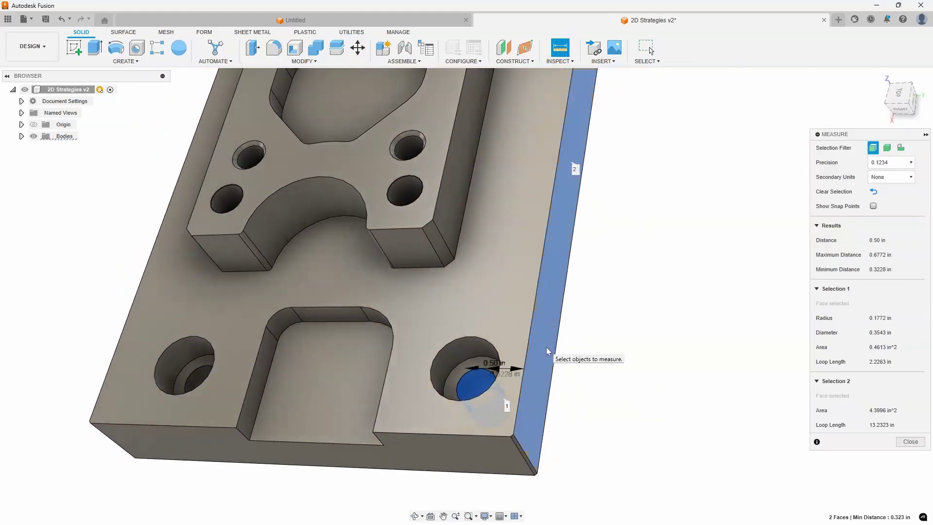
left_click(883, 241)
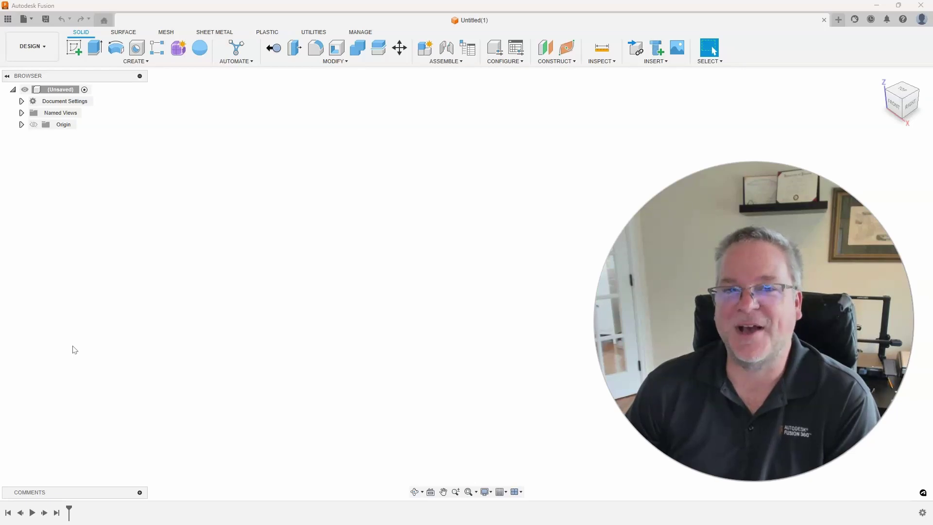
left_click(52, 331)
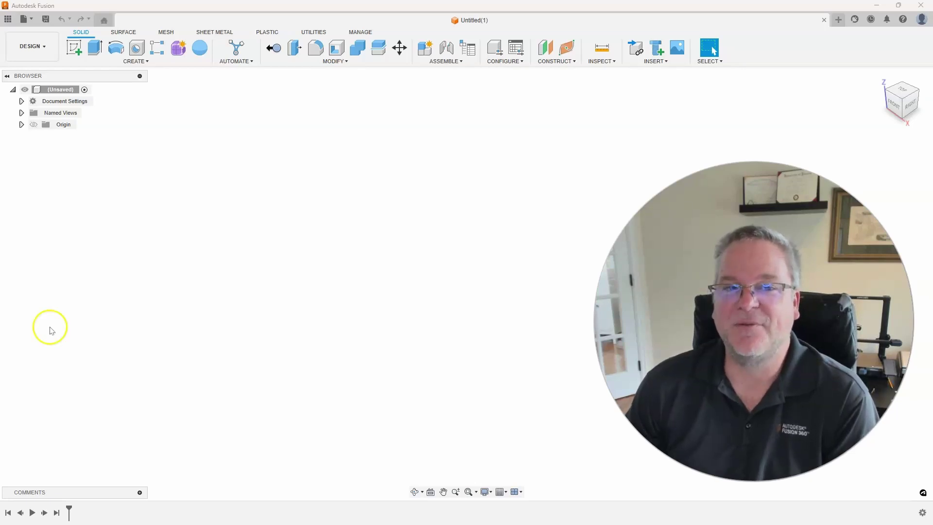